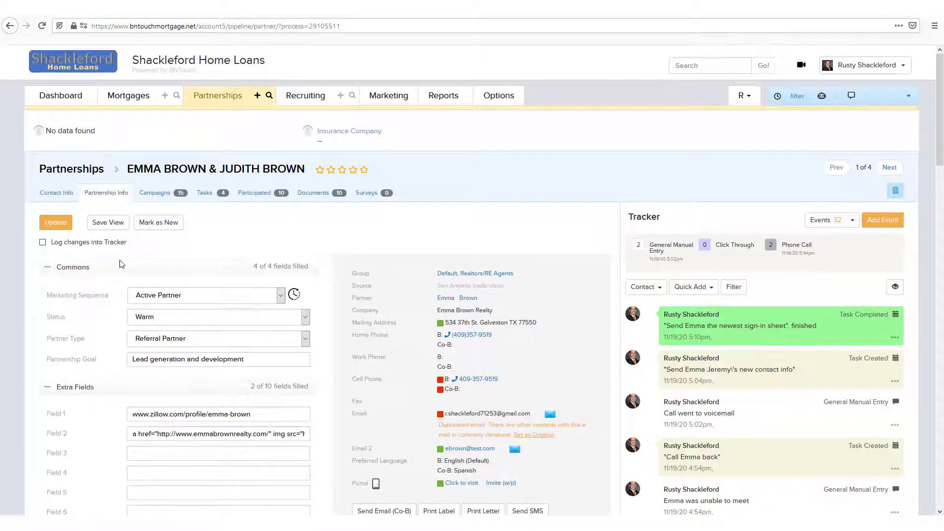
- View the partner's participated mortgages, open the $300,000 FHA borrower's mortgage record and check its participants
click(254, 193)
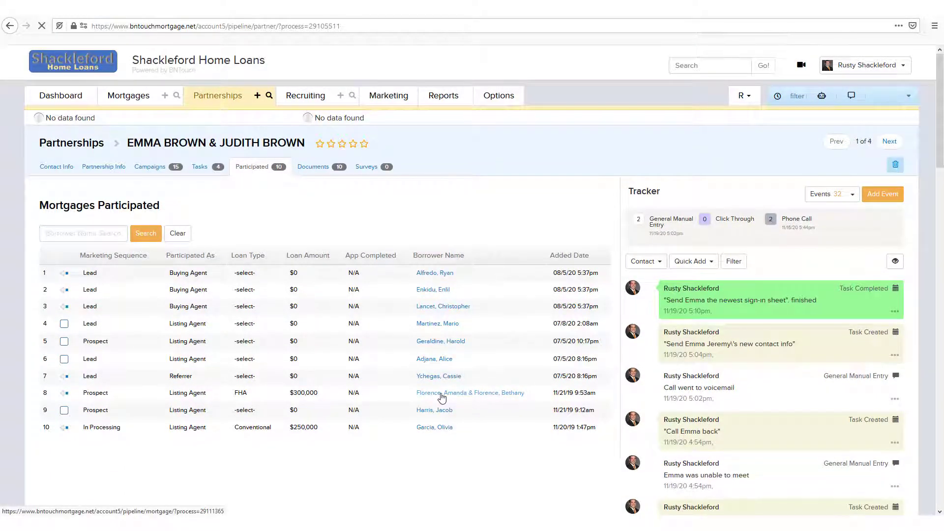
click(442, 397)
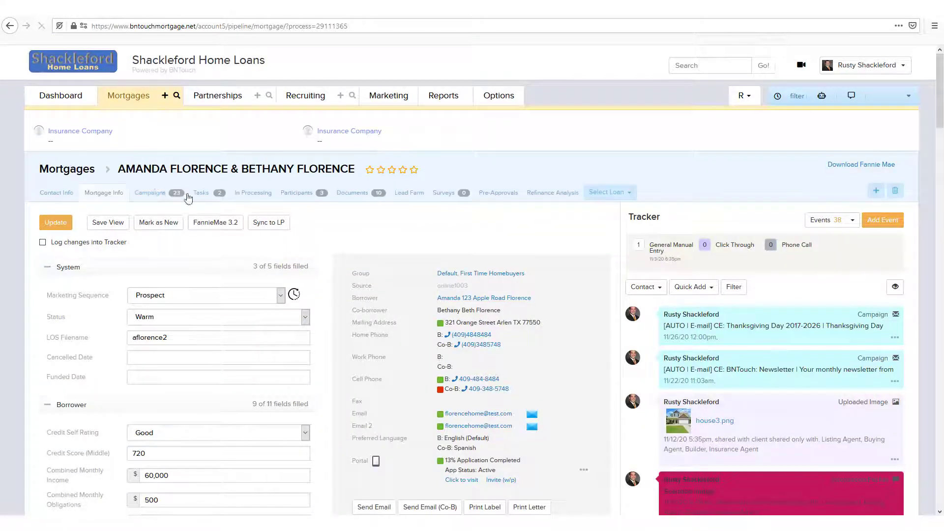
click(307, 196)
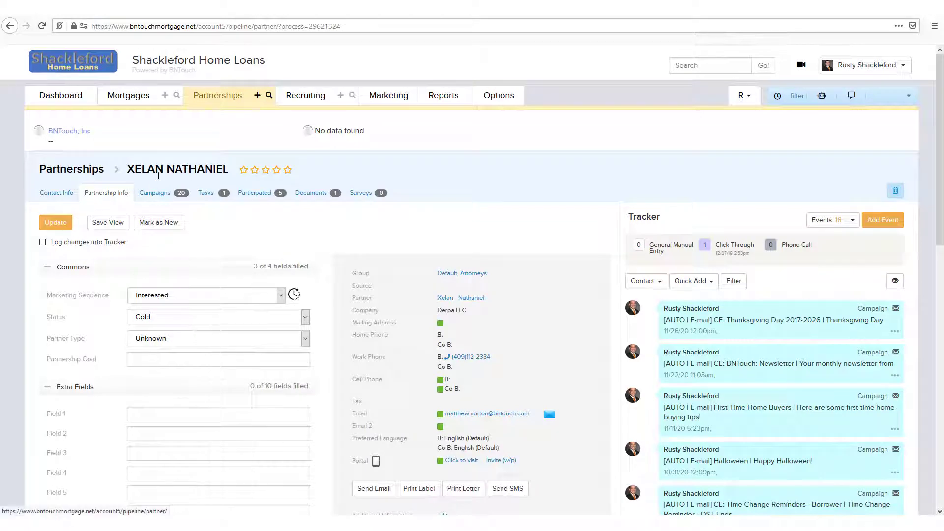
- Open the $250,000 mortgage record in the In Processing list and review its full list of participants
click(123, 101)
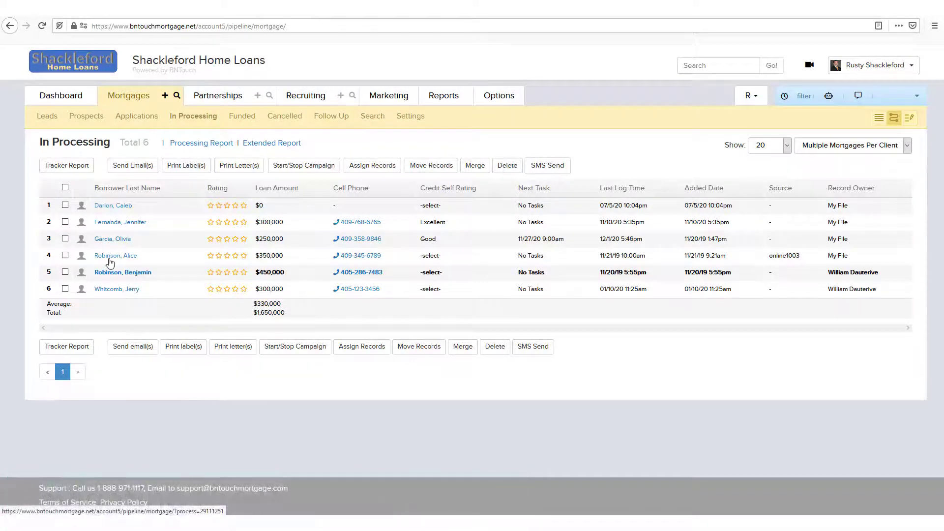
click(109, 240)
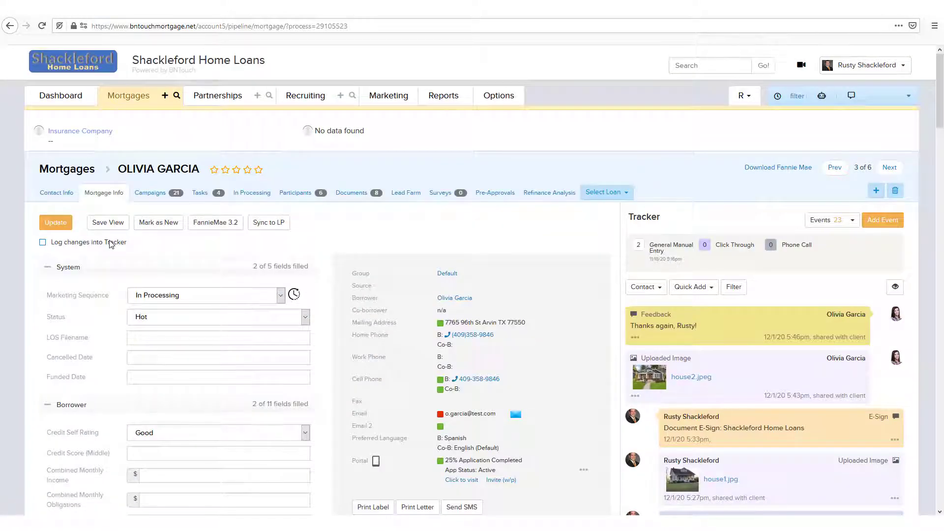
click(304, 195)
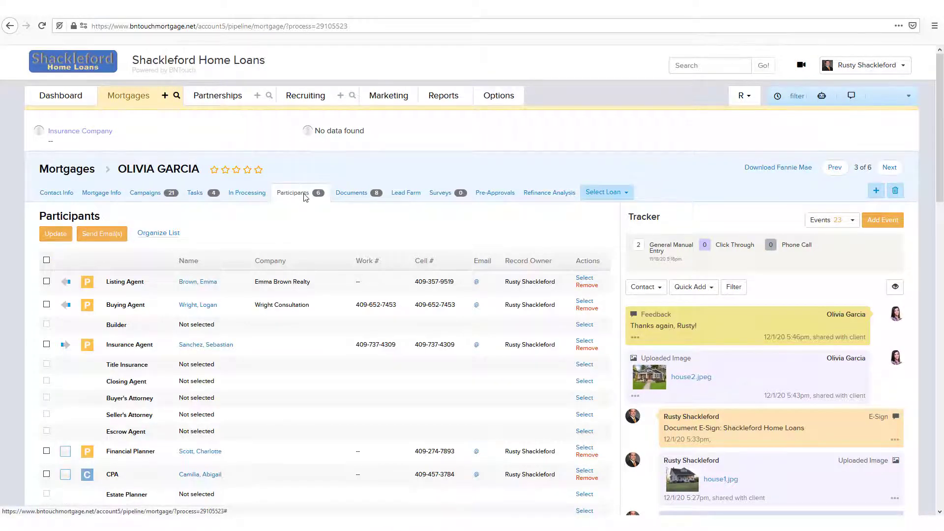
scroll(305, 196, down, 1)
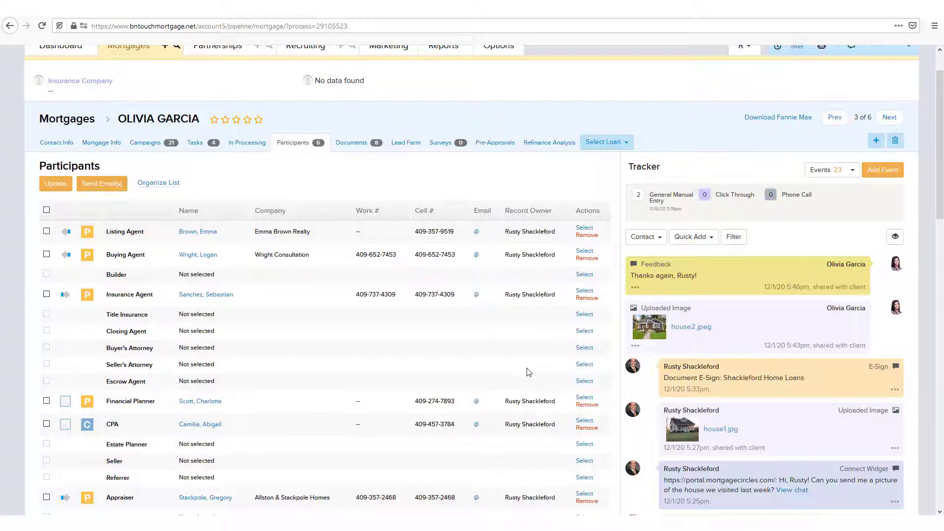
scroll(81, 332, down, 4)
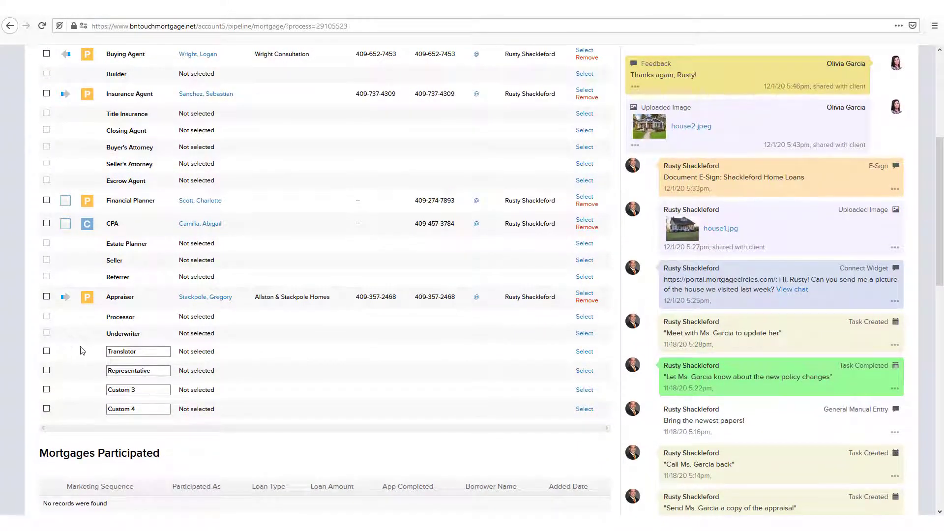
scroll(222, 363, up, 4)
scroll(245, 362, up, 1)
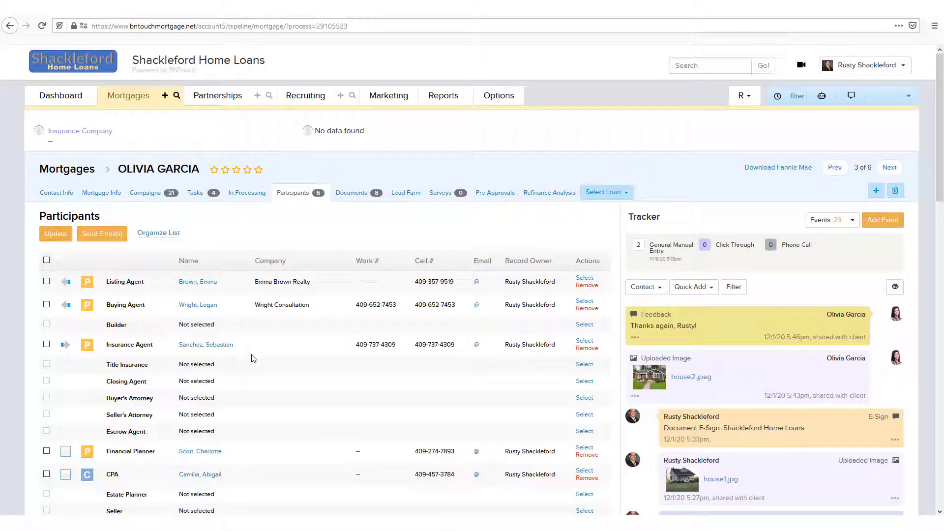
- Open the participant organizing options, hide the Seller's Attorney type and make it visible again
click(158, 234)
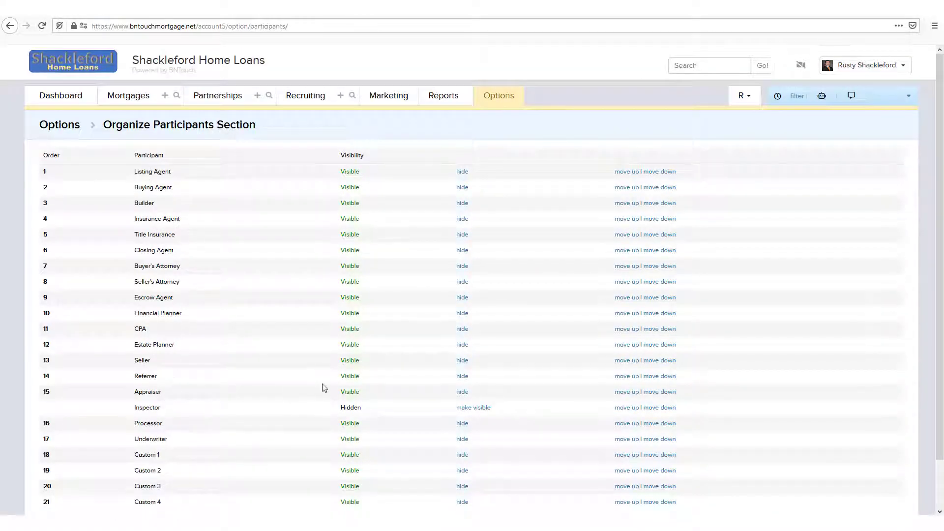
click(464, 283)
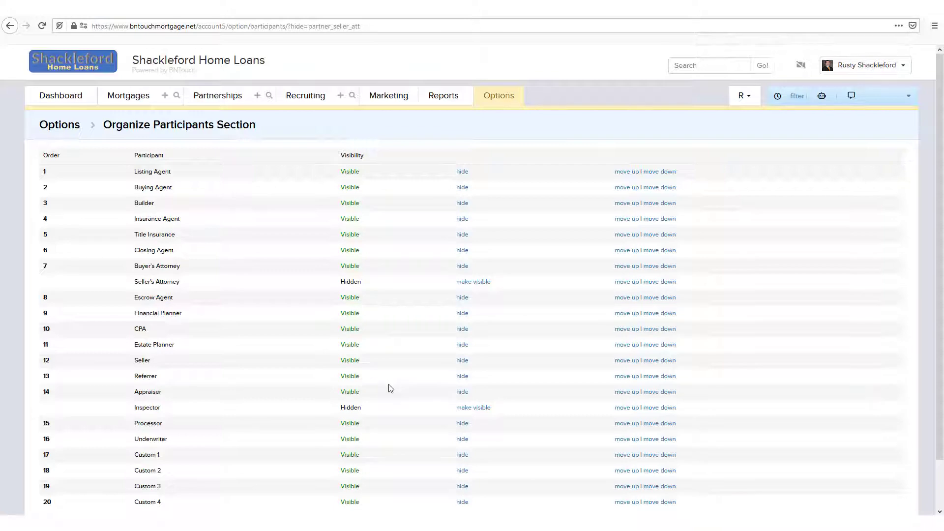
click(480, 285)
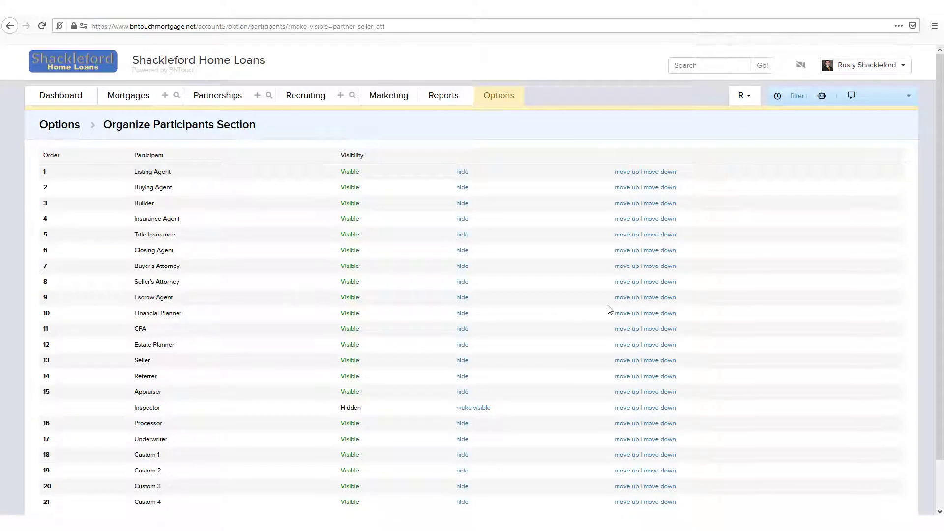
- Move the Seller's Attorney type up one place in the participant order and back down
click(626, 283)
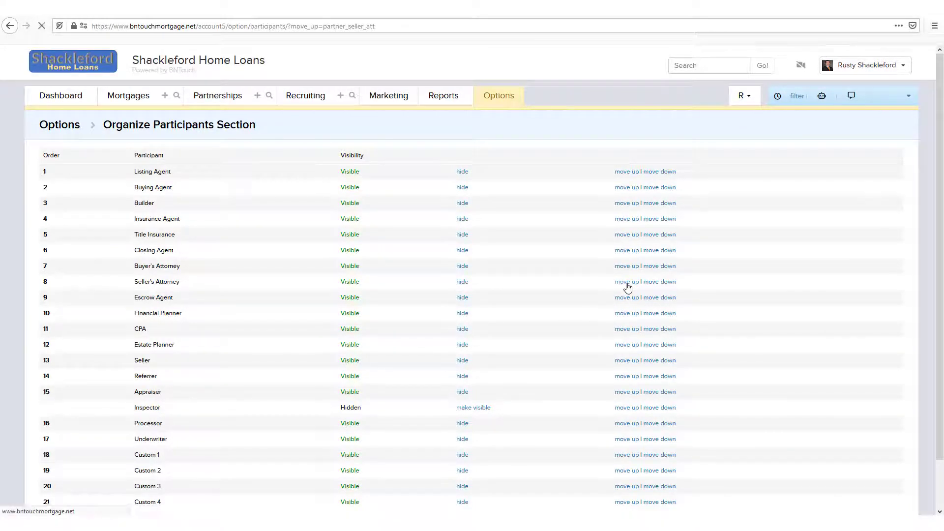
click(652, 268)
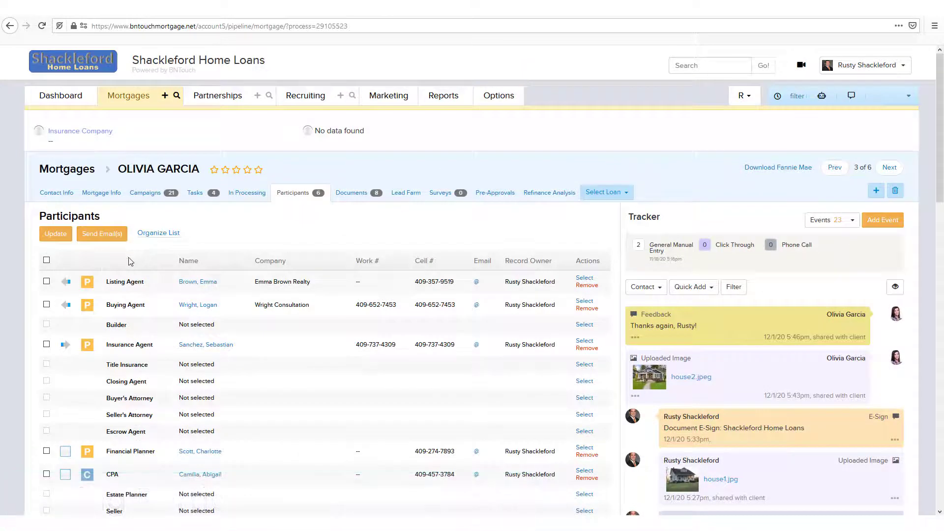
- Start selecting a Builder for the mortgage and search the existing partner records by first name
click(585, 325)
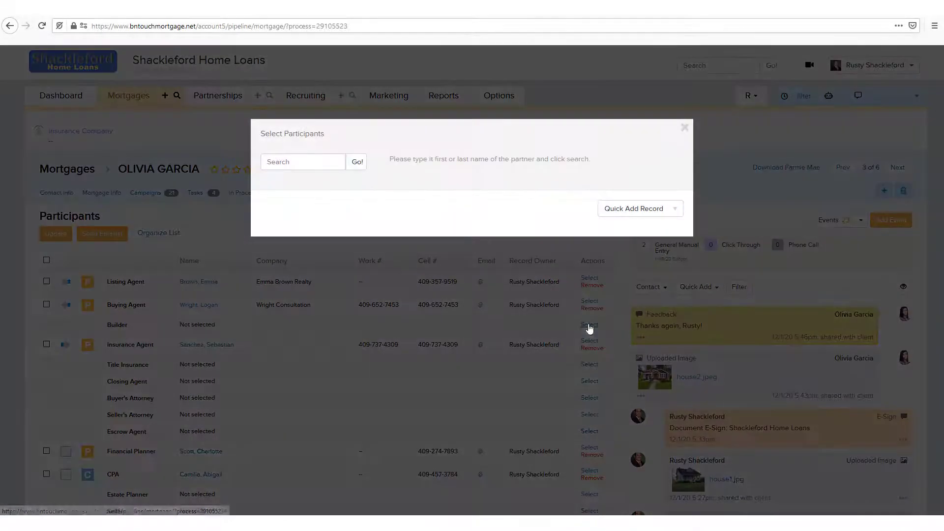
click(283, 163)
text(emma)
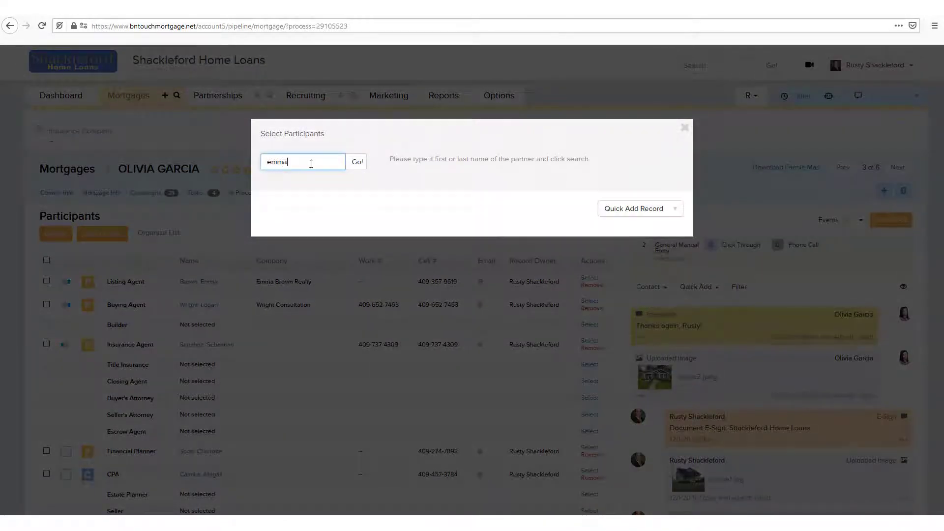
click(364, 168)
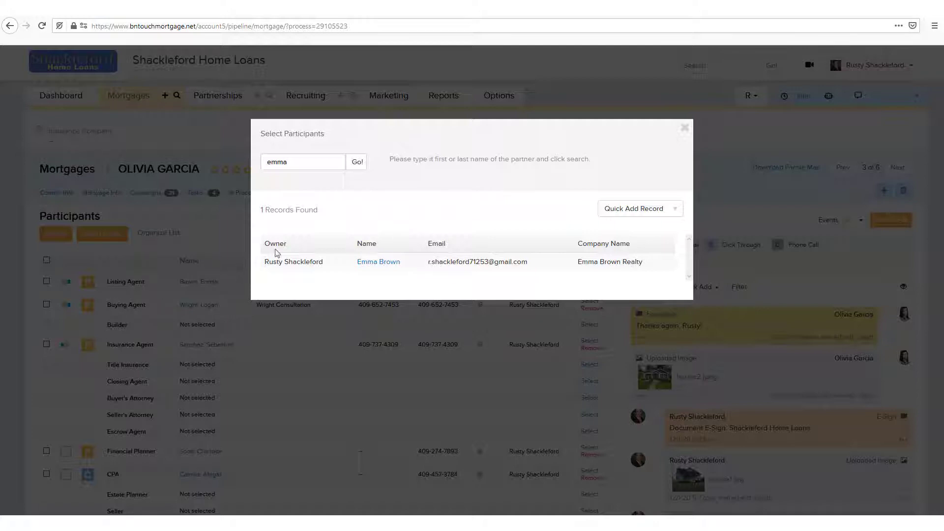
- Quick-add a new partner record with the contact's first and last name as the mortgage's Builder
click(649, 212)
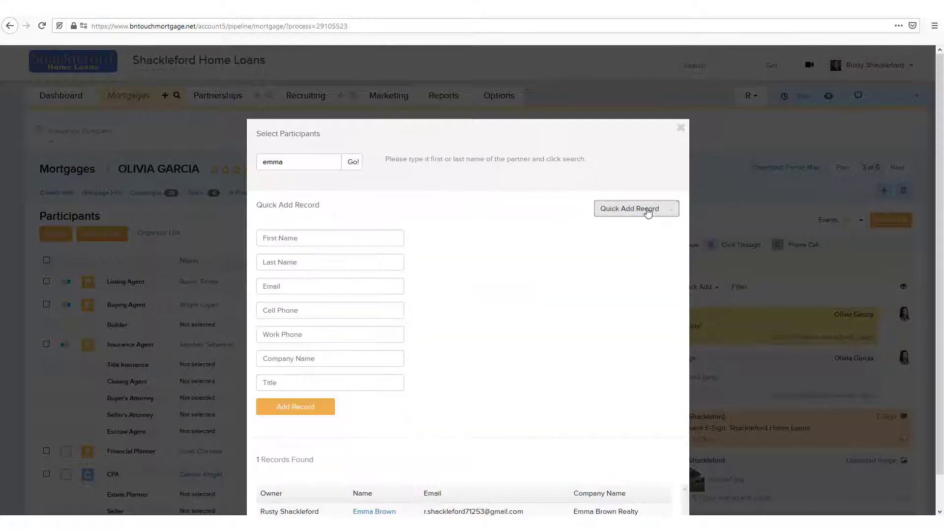
click(310, 236)
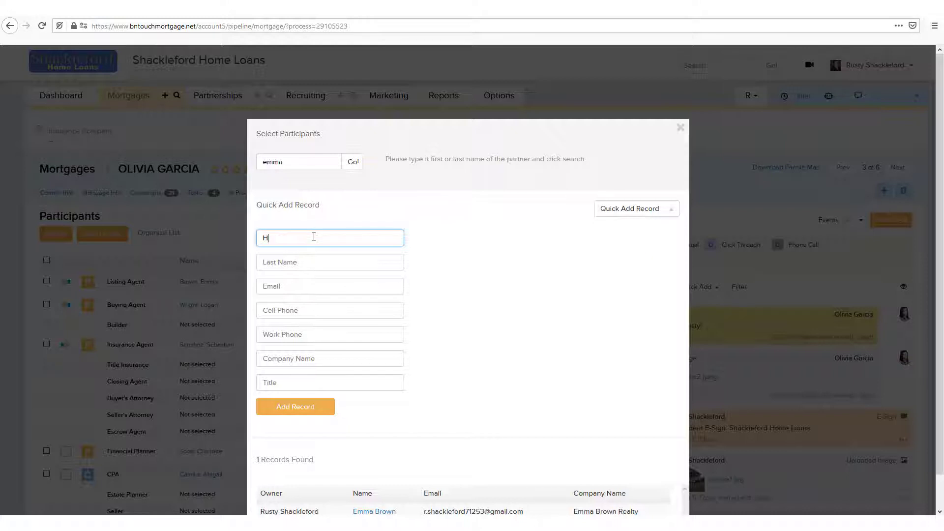
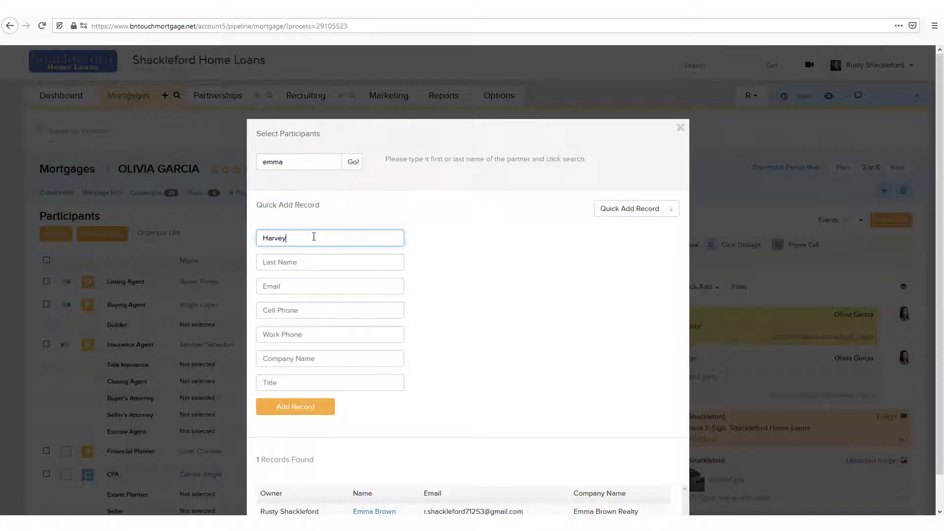
click(311, 264)
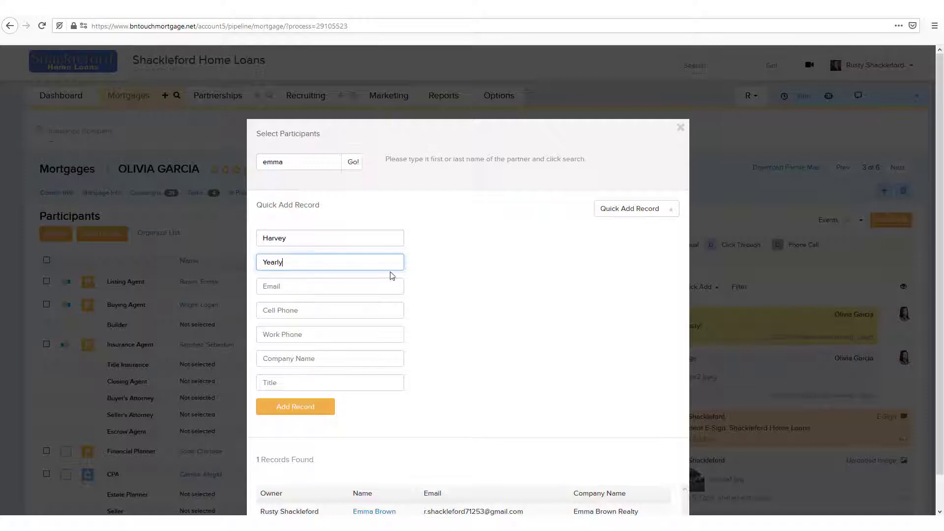
click(420, 278)
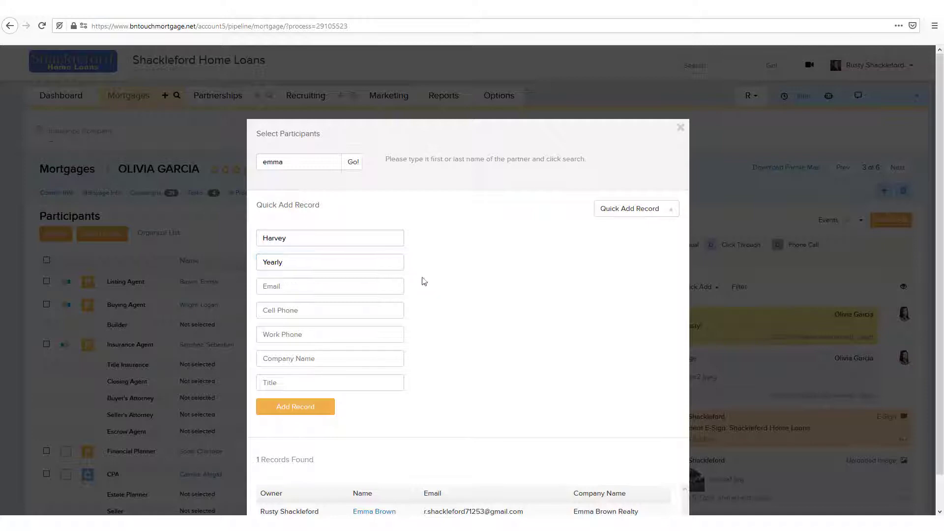
click(319, 409)
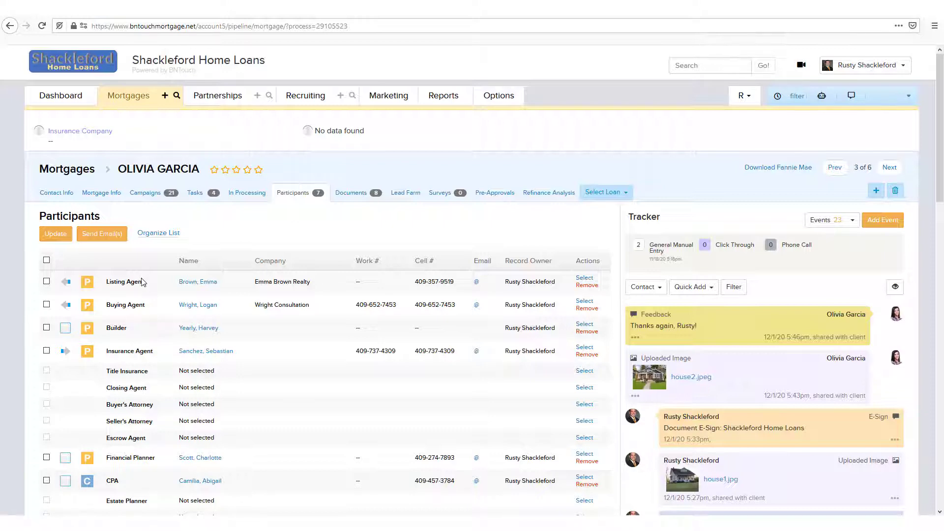
- Open a blank email to the Insurance Agent and return to the mortgage's participants
click(206, 352)
click(476, 353)
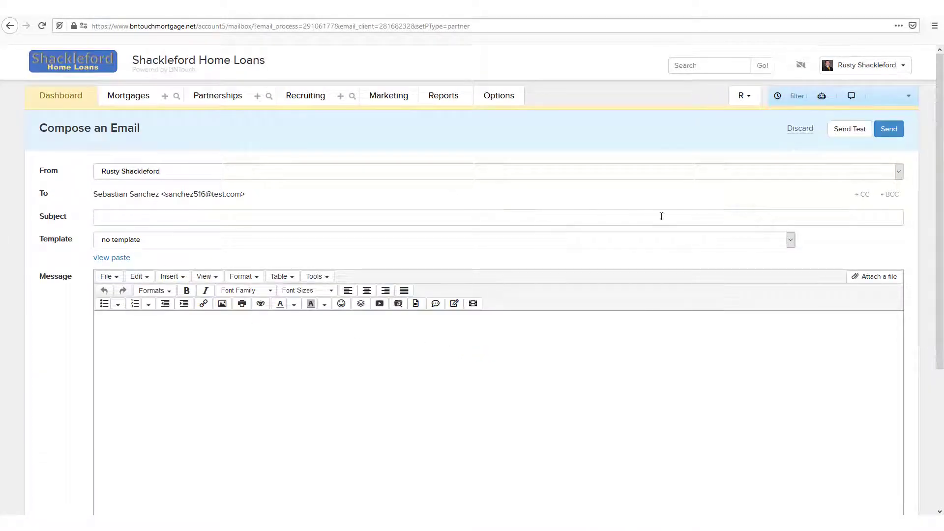
click(10, 26)
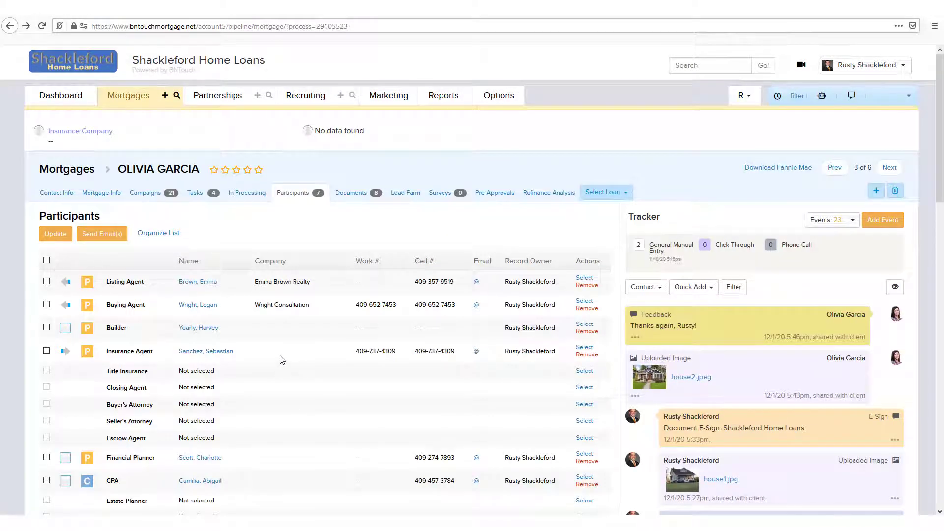
- Remove the Builder from the mortgage, and mark the Financial Planner as an incoming referral and save the update
click(582, 332)
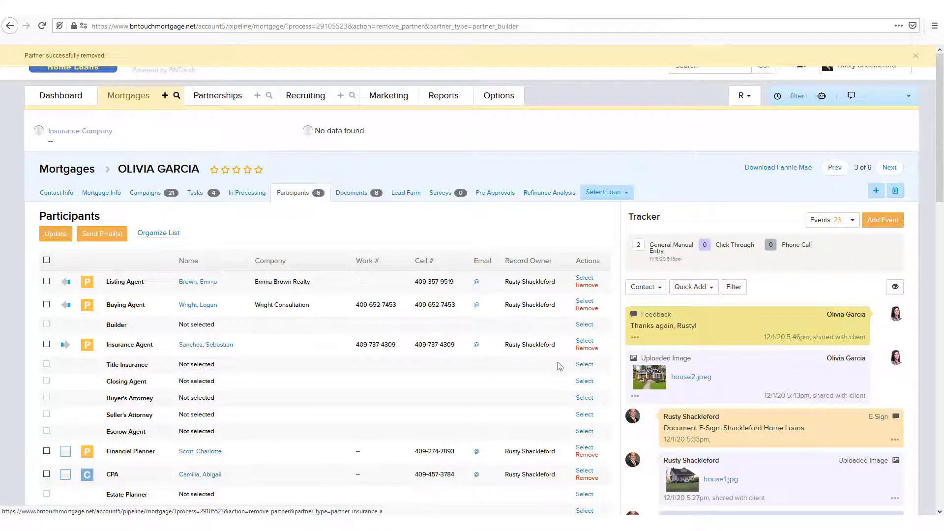
click(67, 455)
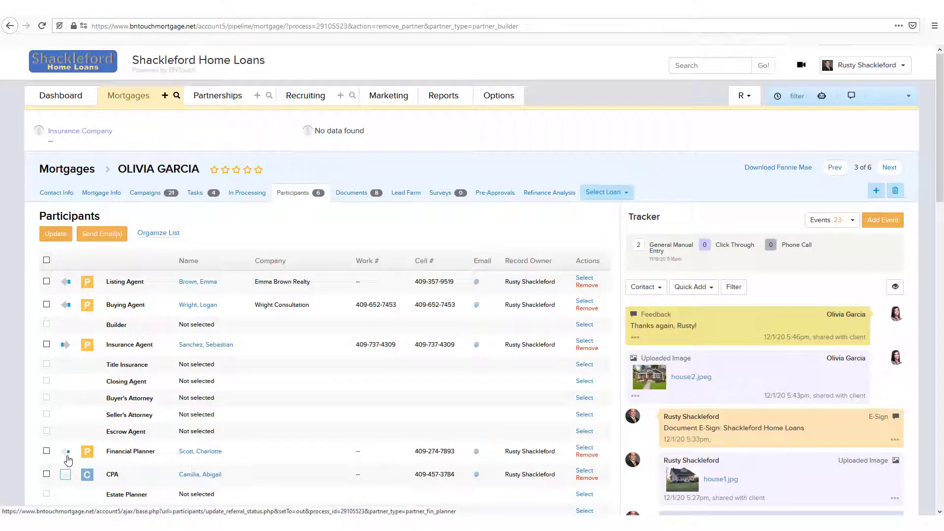
click(68, 460)
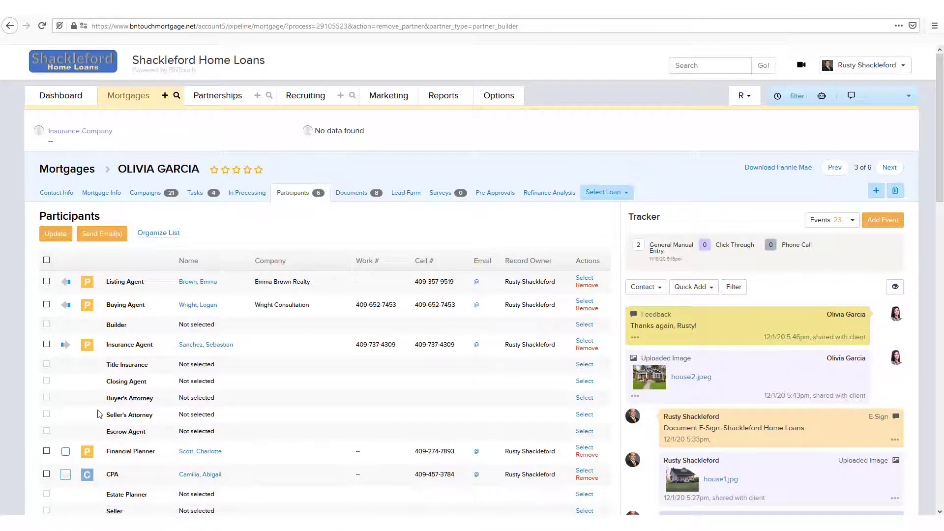
click(68, 457)
click(51, 237)
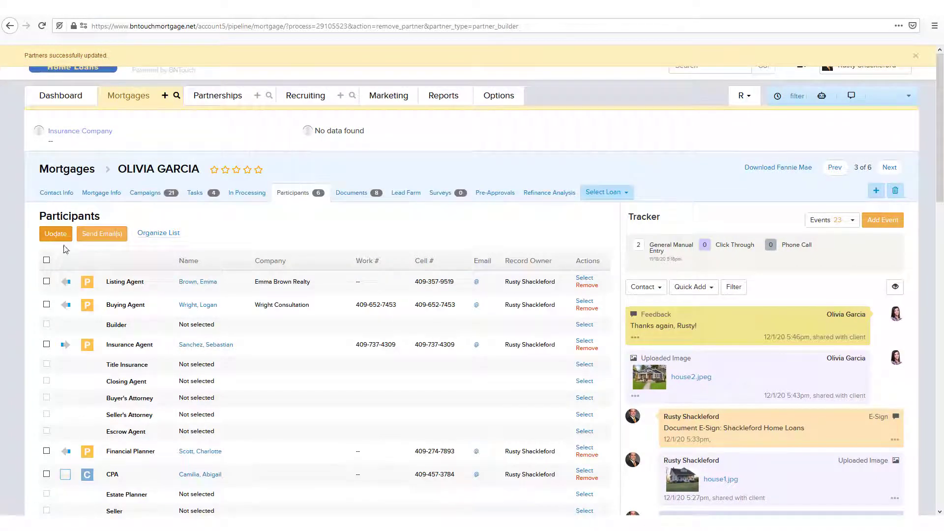
- Open one blank group email to the Listing Agent, Buying Agent and Insurance Agent, and return to the participants
click(46, 281)
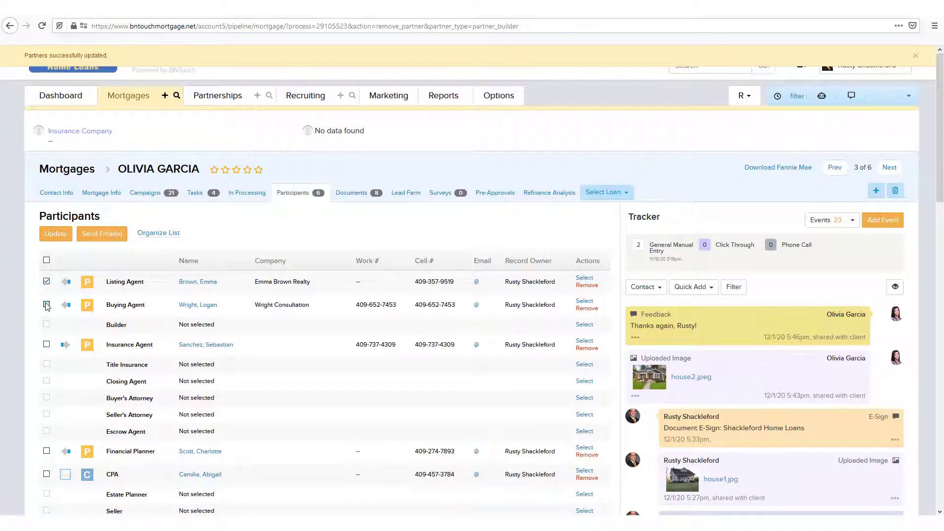
click(47, 305)
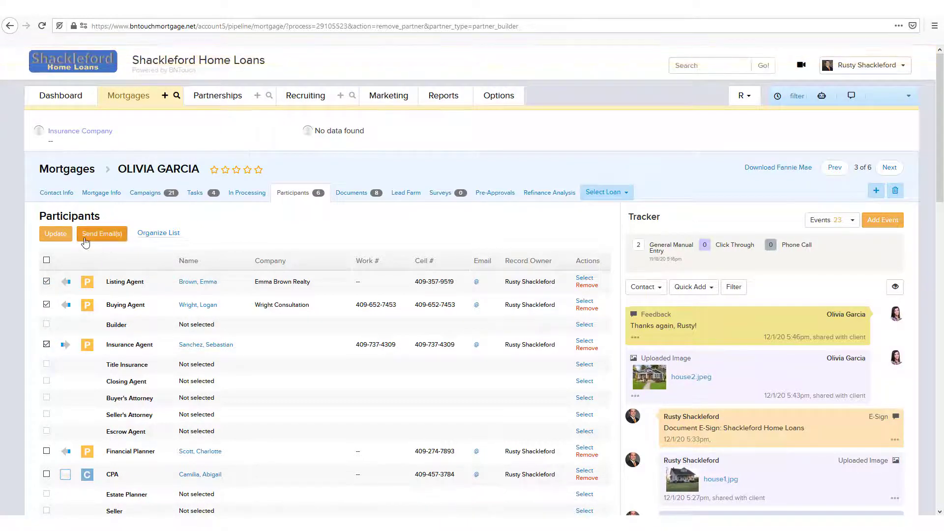
click(104, 235)
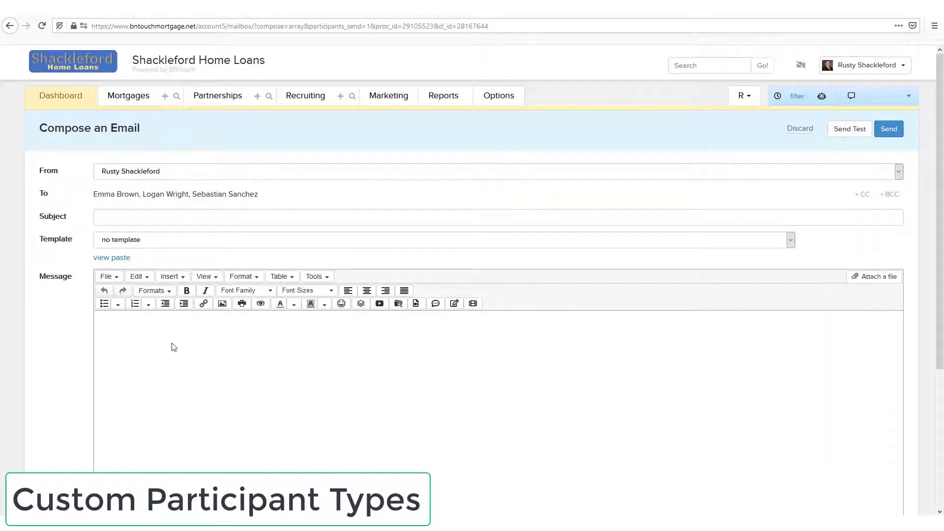
key(alt+Left)
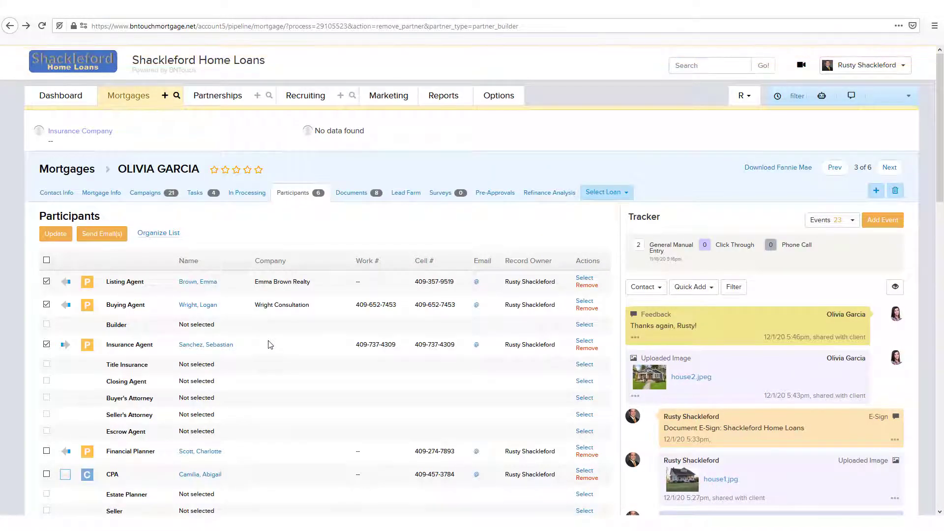
- Rename the Custom 3 participant type as Special Contact, save the update and check it in the participants list
scroll(270, 345, down, 5)
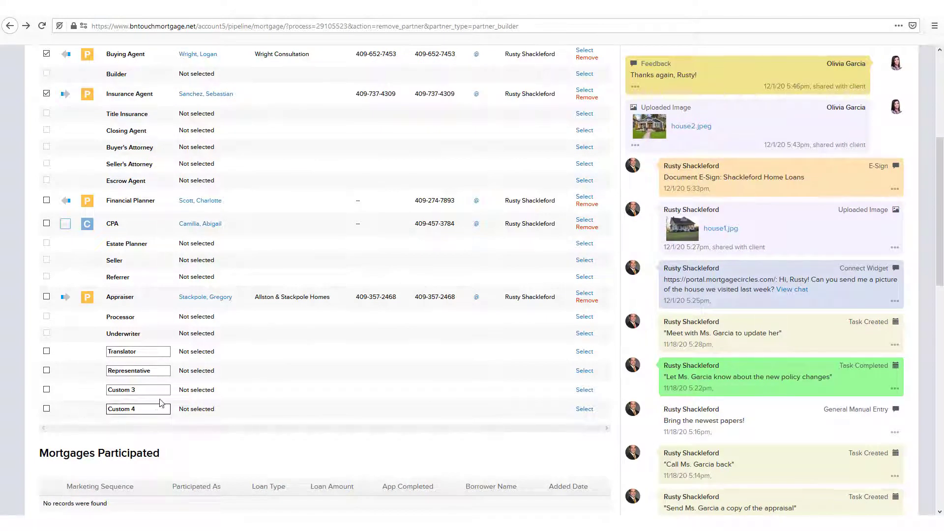
drag(146, 390, 104, 401)
text(Special Contact)
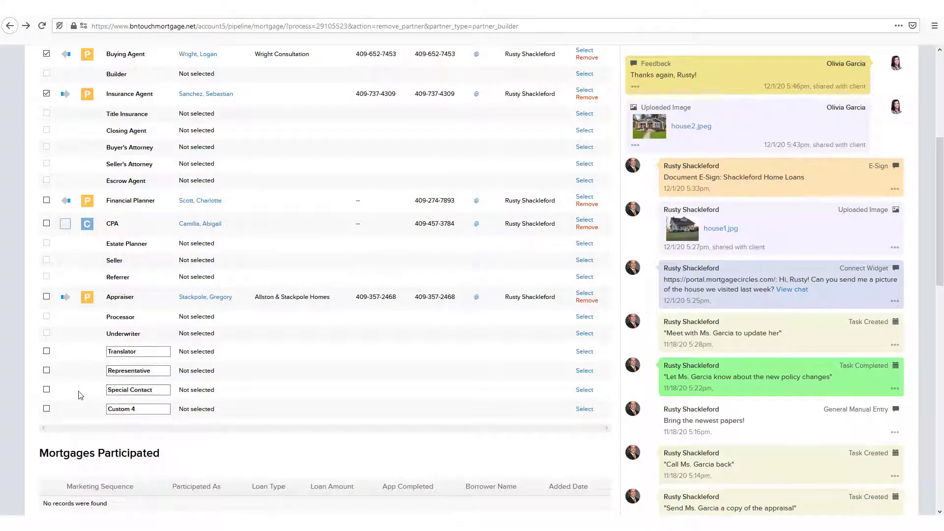
click(46, 351)
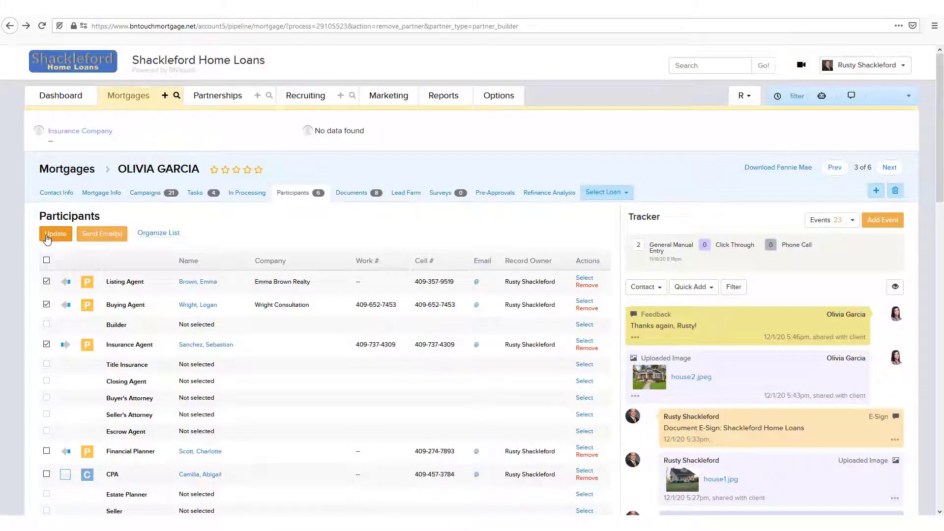
click(48, 238)
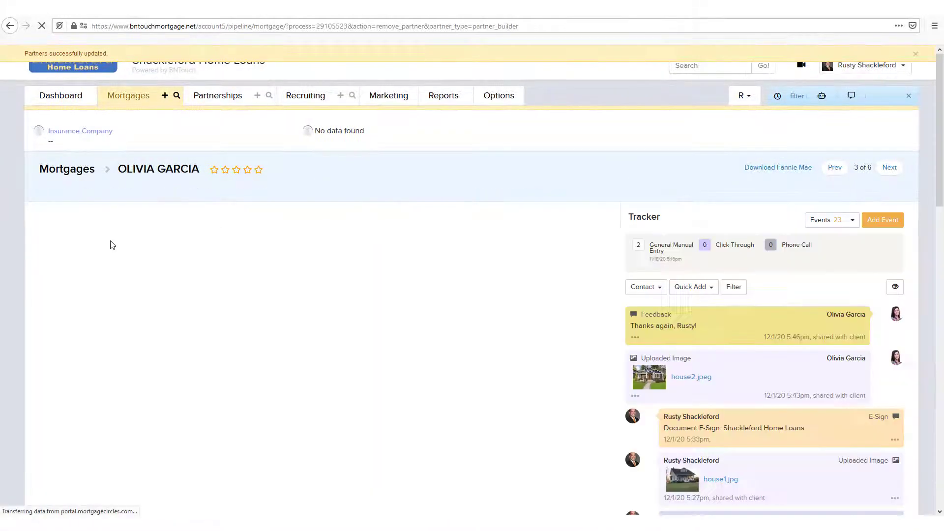
scroll(119, 240, down, 3)
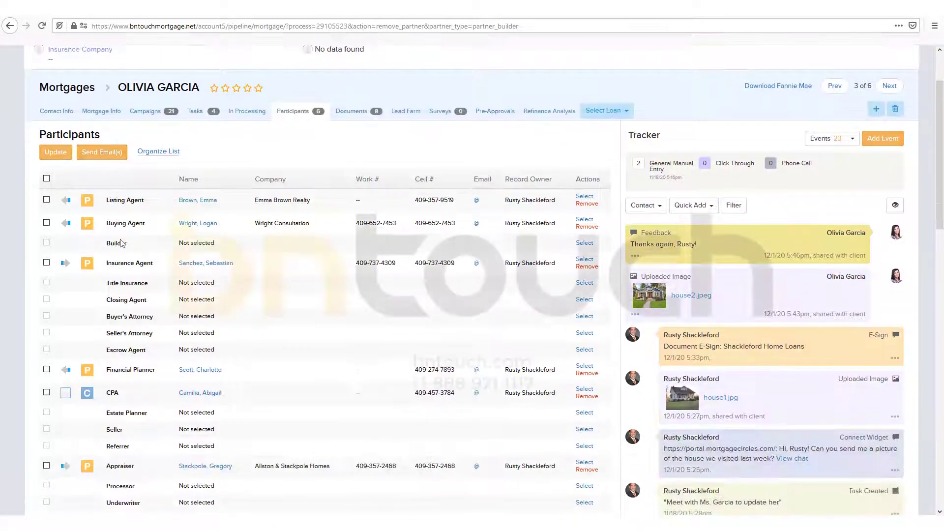
scroll(122, 242, down, 4)
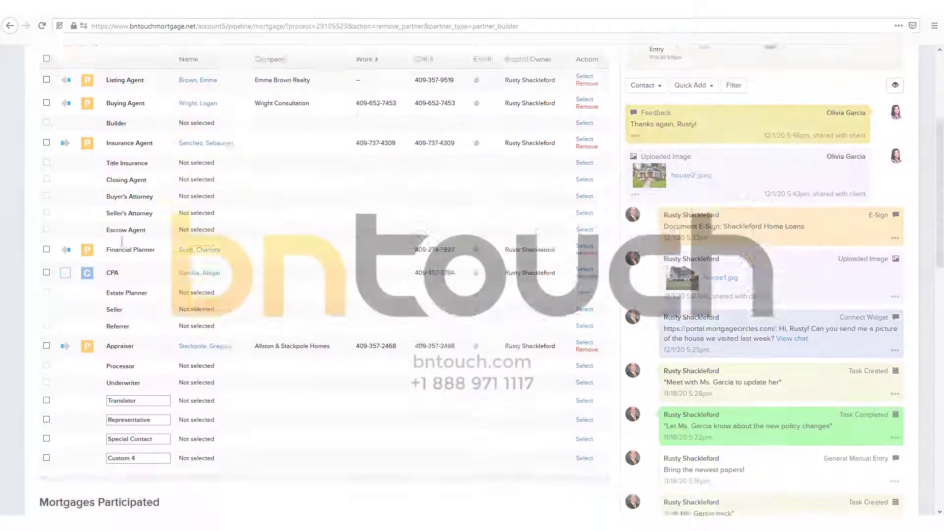